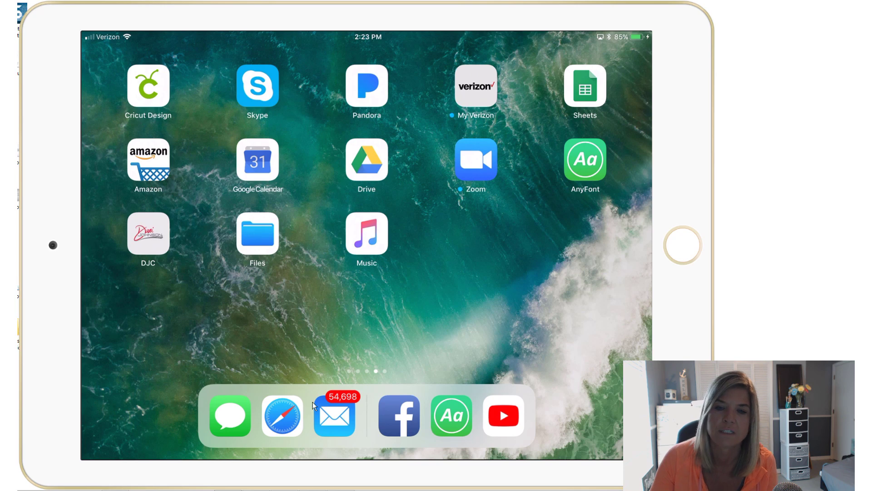
Search dafont.com in Safari for 'Autumn in november'
click(282, 415)
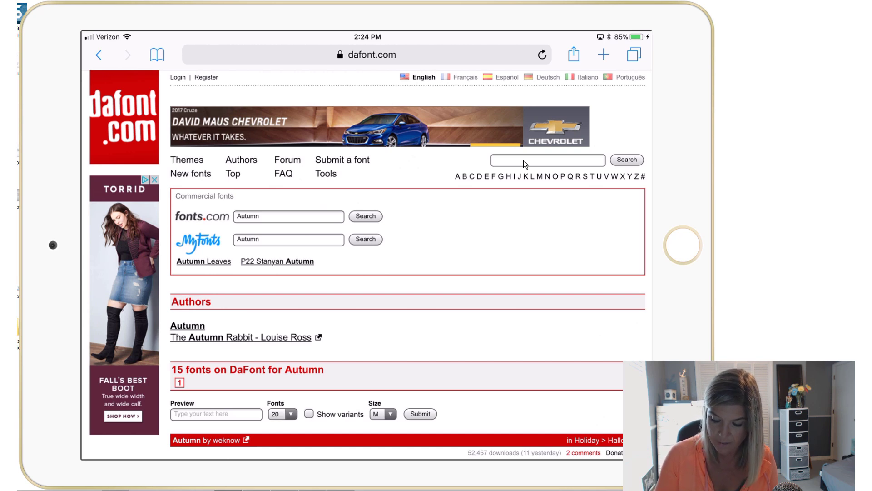
click(524, 160)
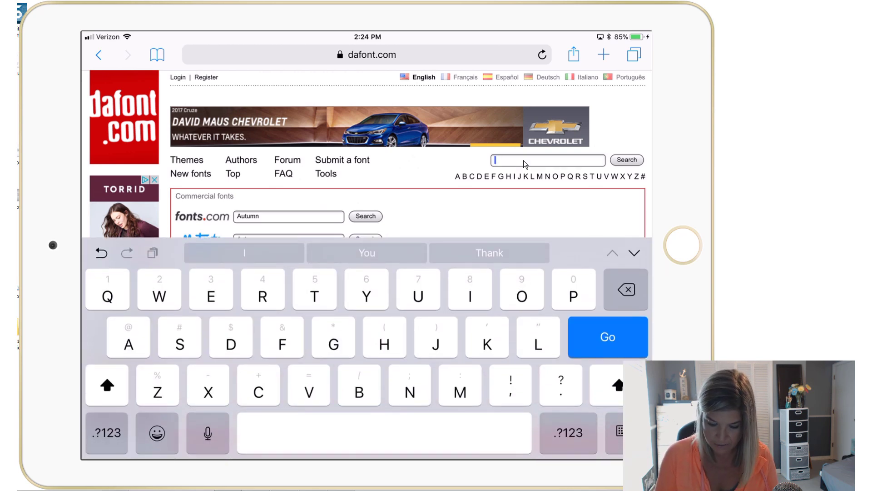
text(Autu)
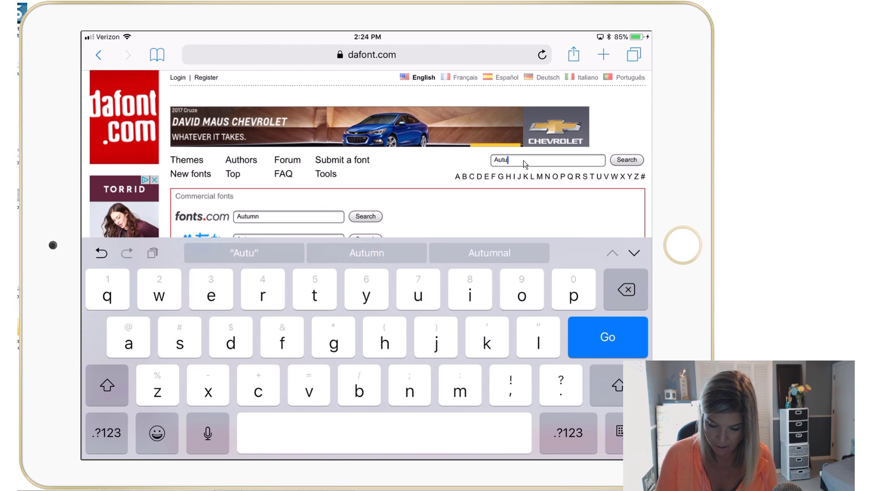
text(mn )
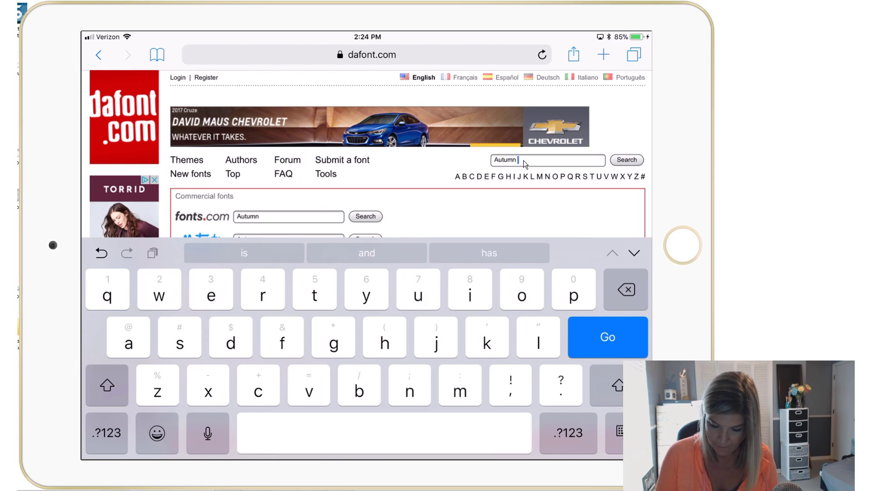
text(in)
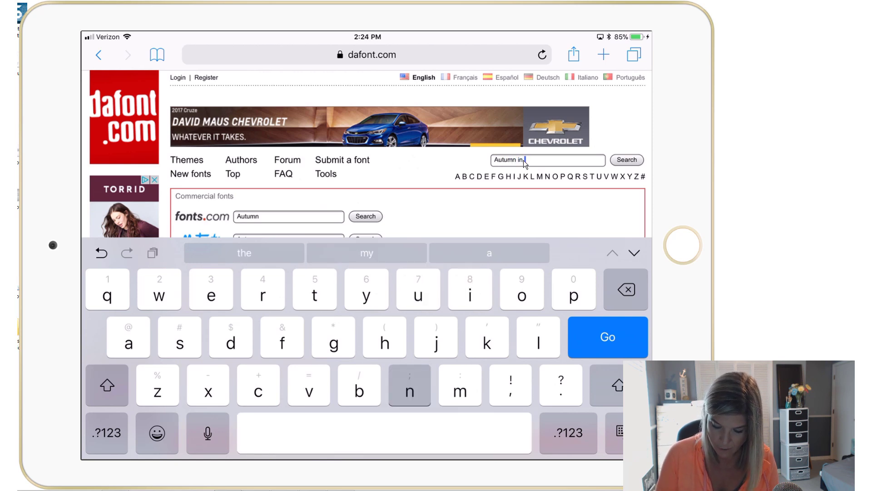
text( novem)
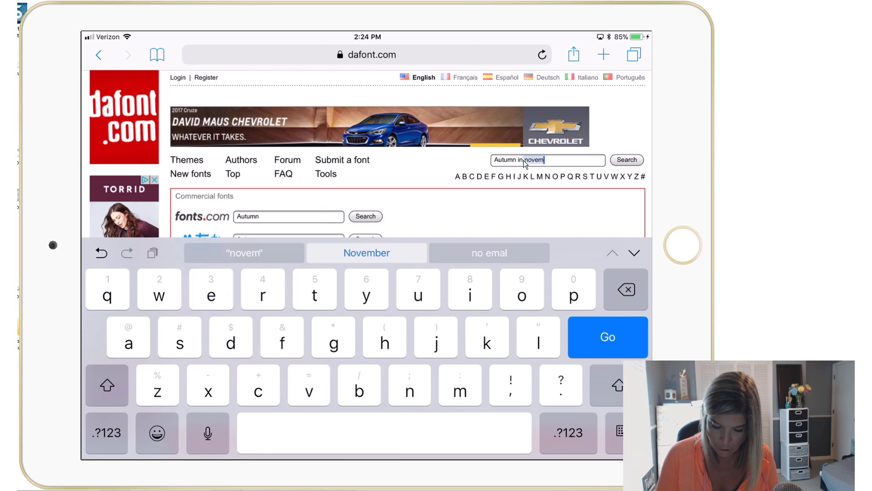
text(ber)
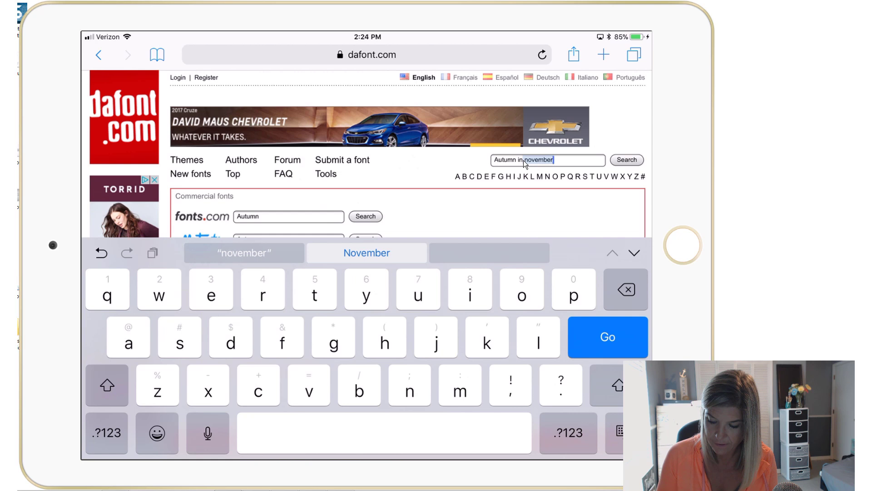
key(Return)
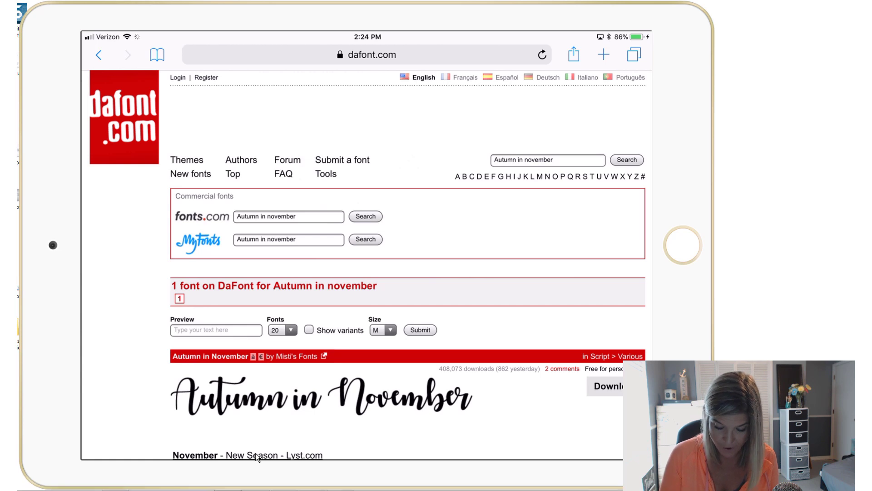
scroll(258, 457, down, 4)
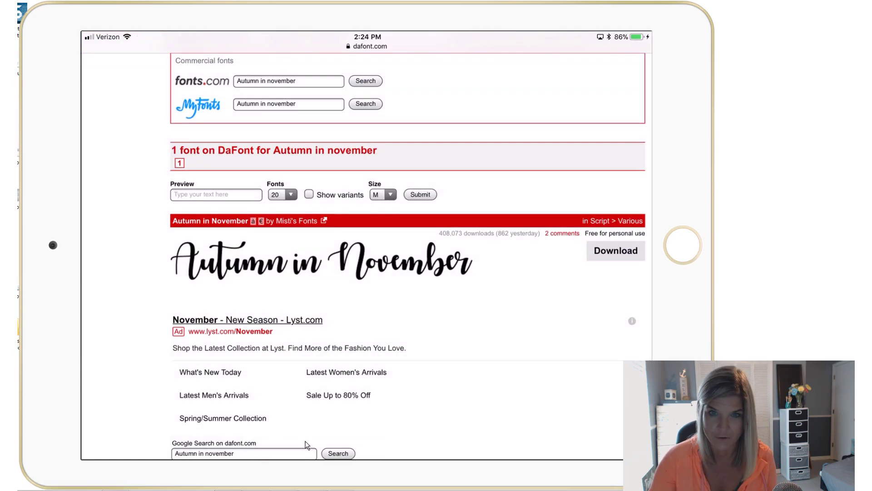
Download autumn_in_november.zip and bring up its sharing options
click(611, 253)
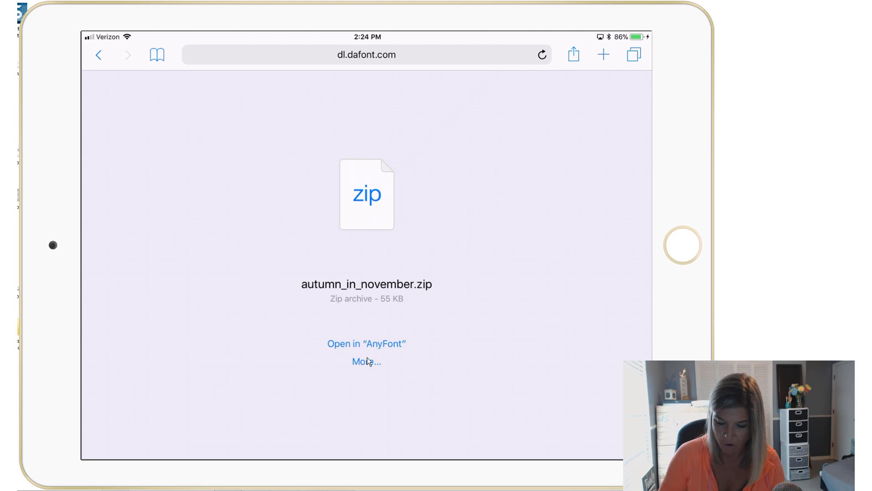
click(367, 361)
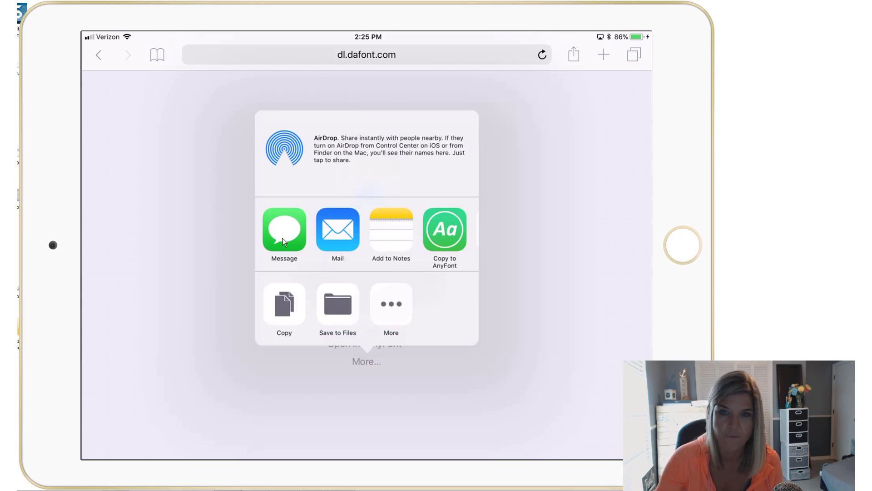
Copy the zip to AnyFont and start installing Autumn in November.ttf
click(440, 234)
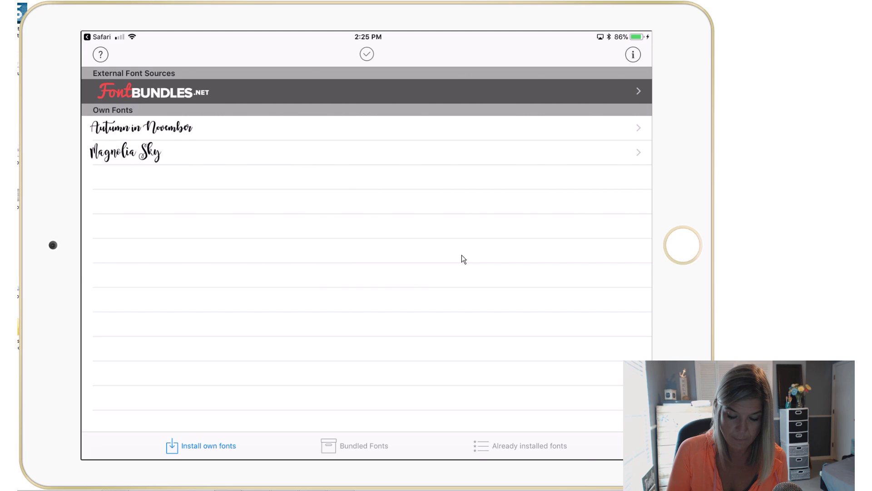
click(173, 128)
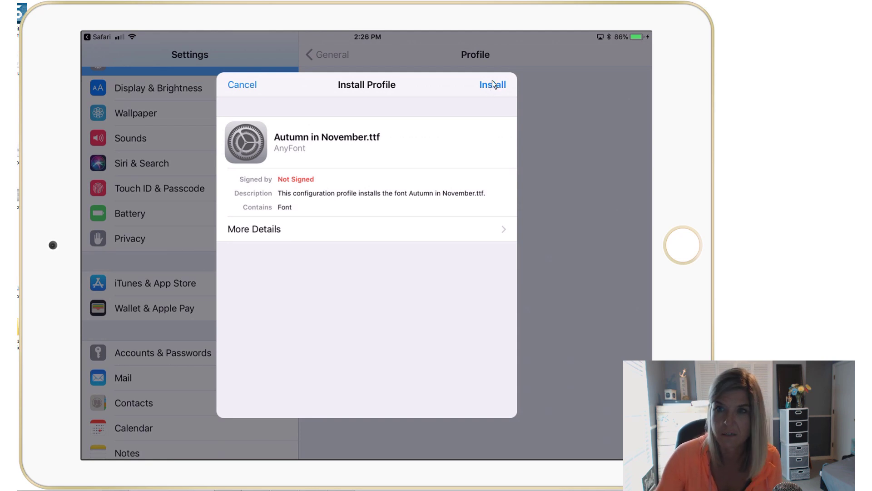
Install the Autumn in November font profile, accepting the unsigned-profile warning
click(492, 85)
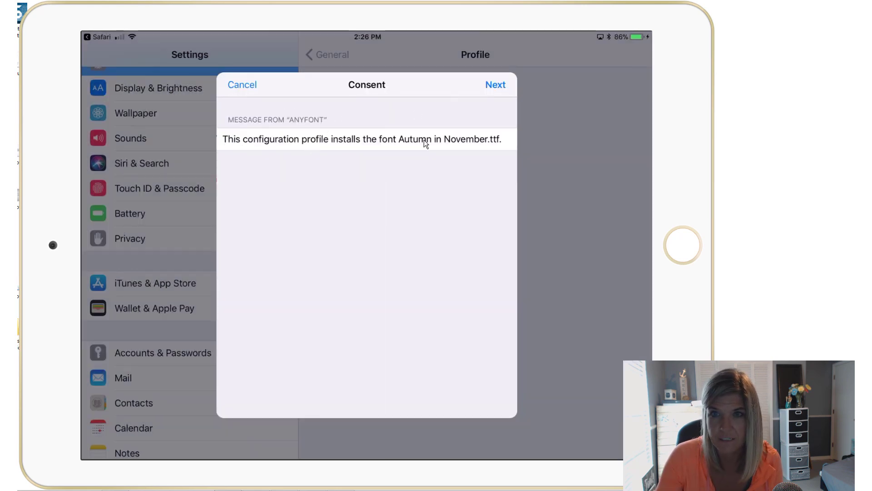
click(495, 88)
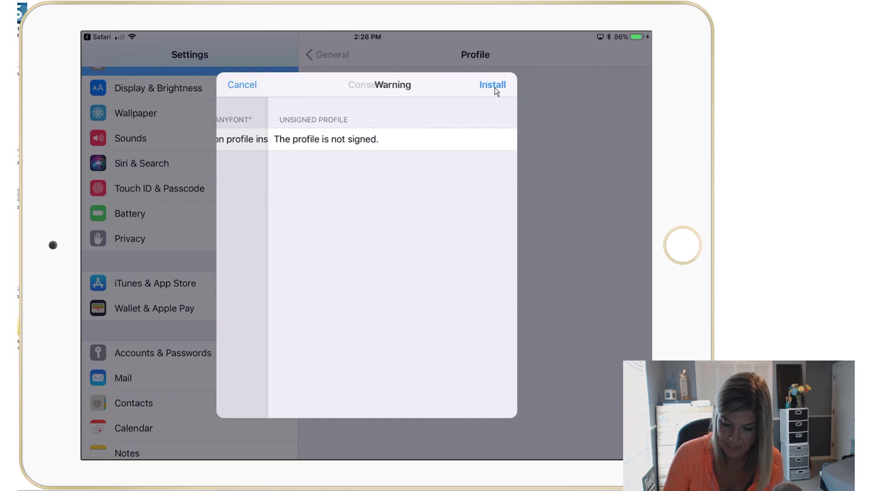
click(495, 88)
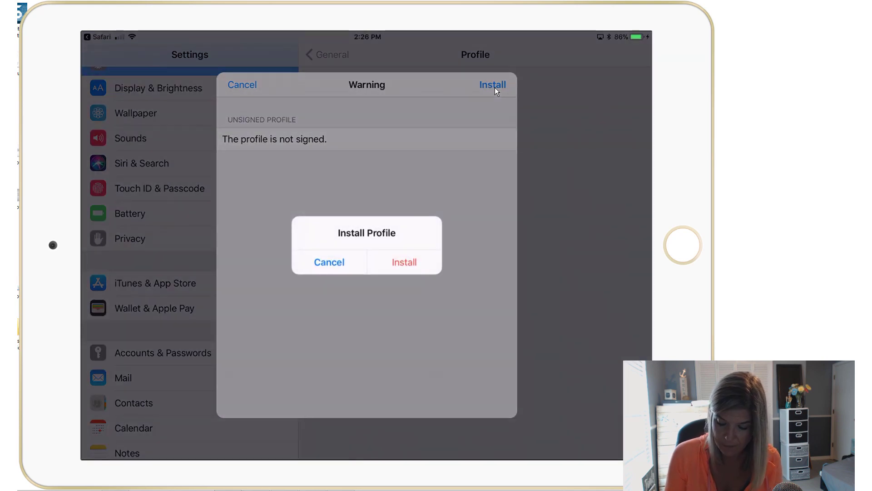
click(408, 260)
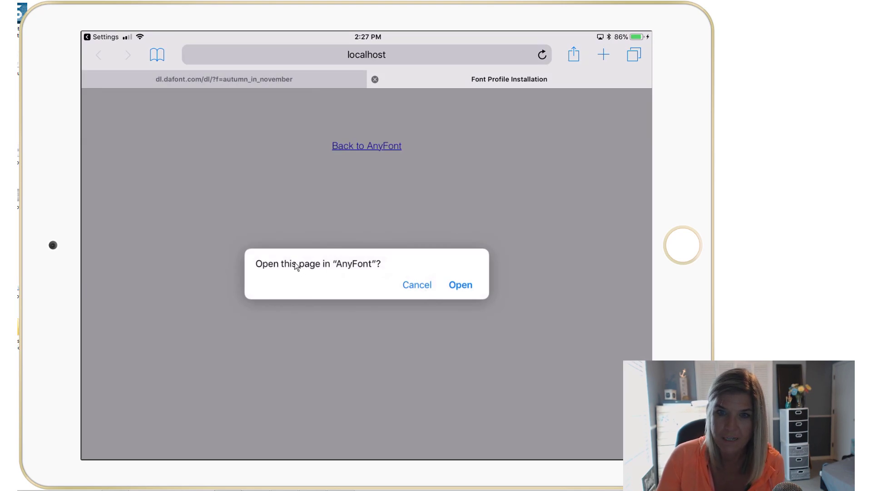
Return to AnyFont and start installing magnolia_sky.otf
click(462, 290)
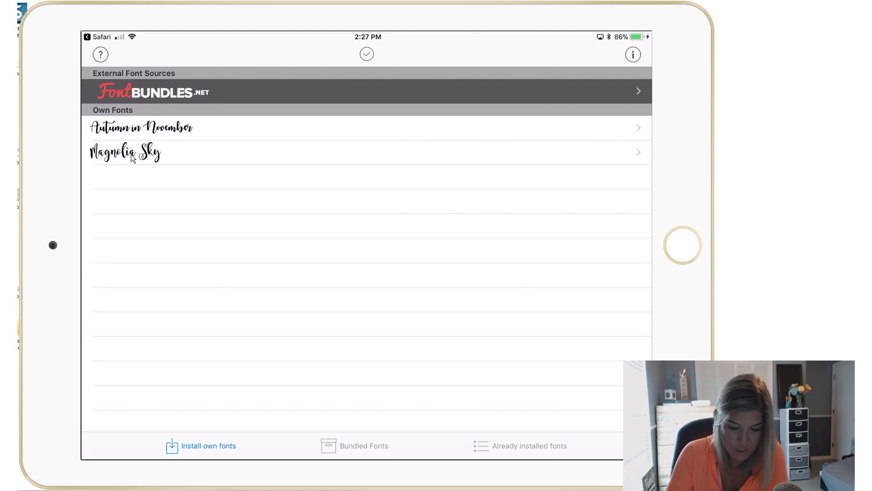
click(131, 154)
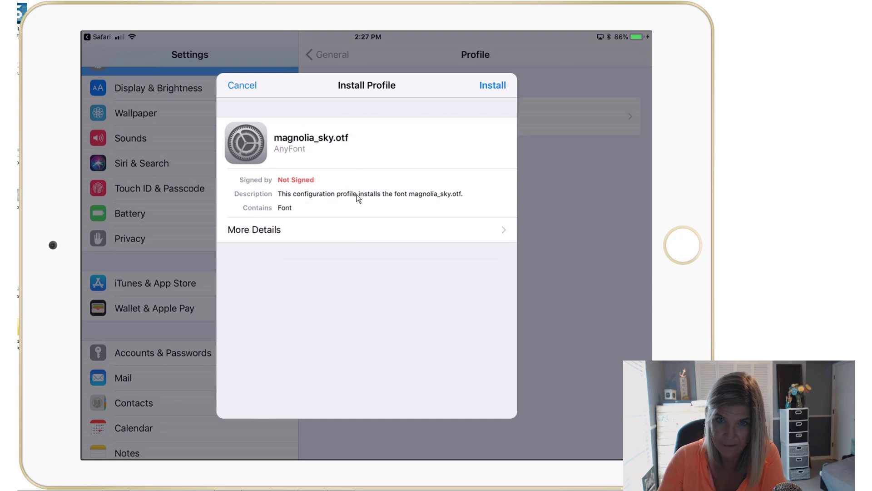
Install the unsigned magnolia_sky.otf profile and finish with Done
click(490, 88)
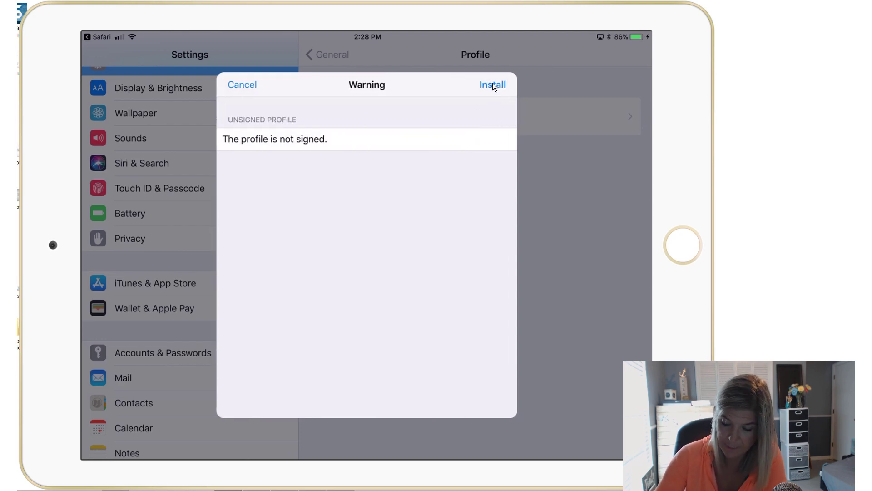
click(493, 83)
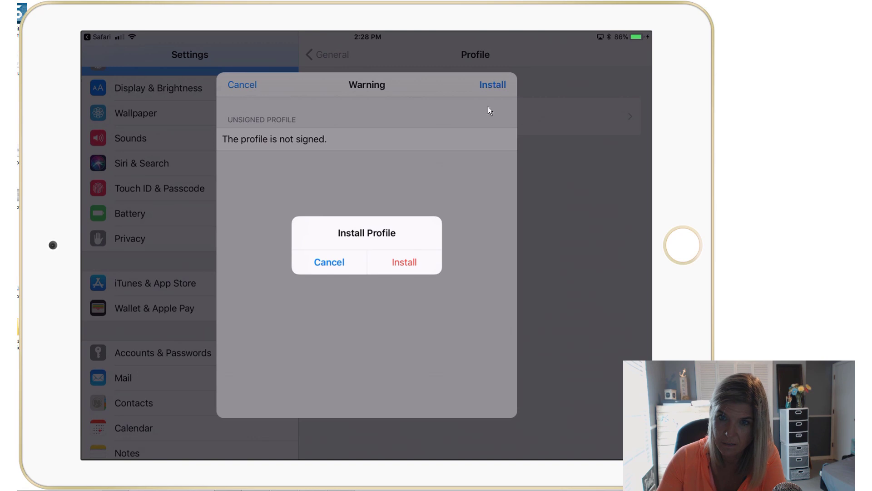
click(408, 264)
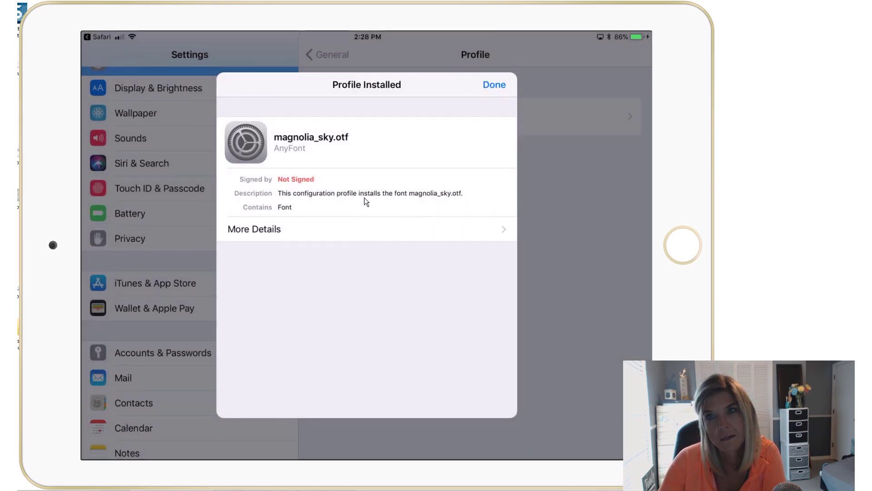
click(490, 86)
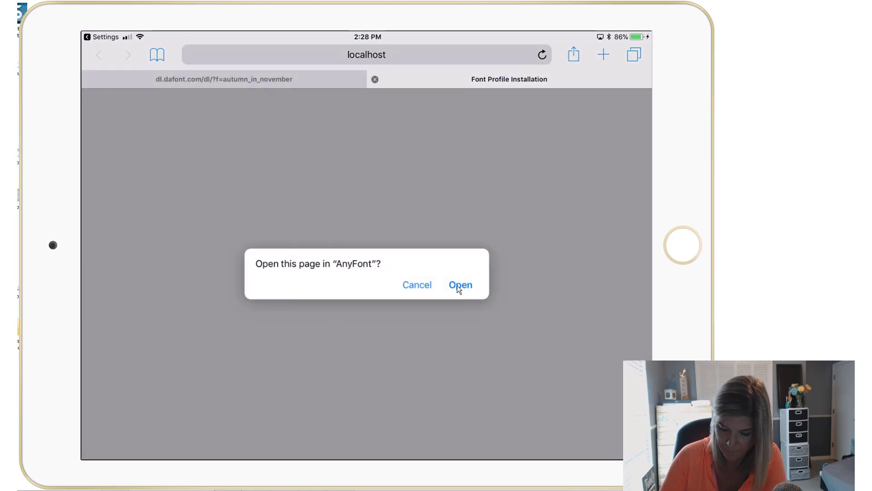
Reopen AnyFont, resend Autumn in November for installation, and go Home
click(460, 286)
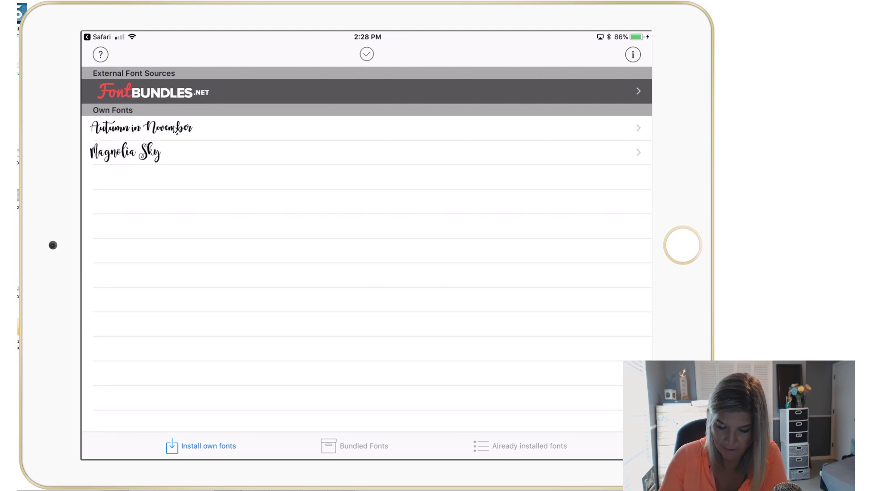
click(175, 129)
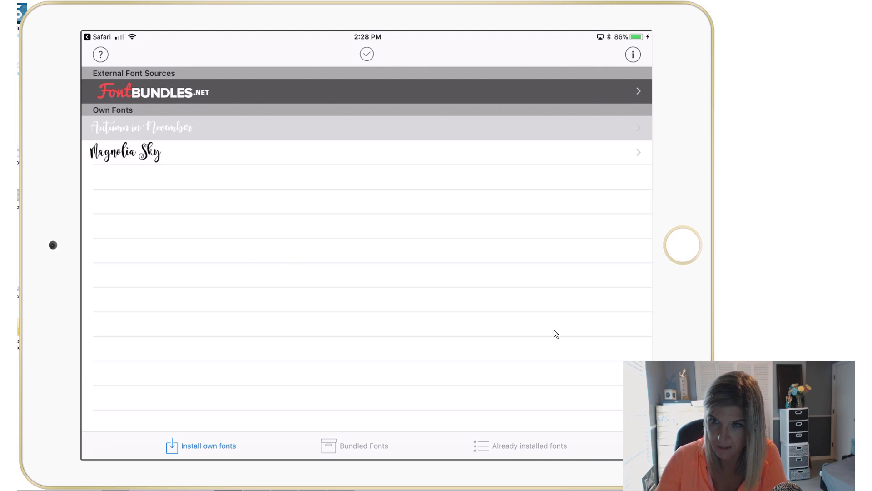
click(679, 249)
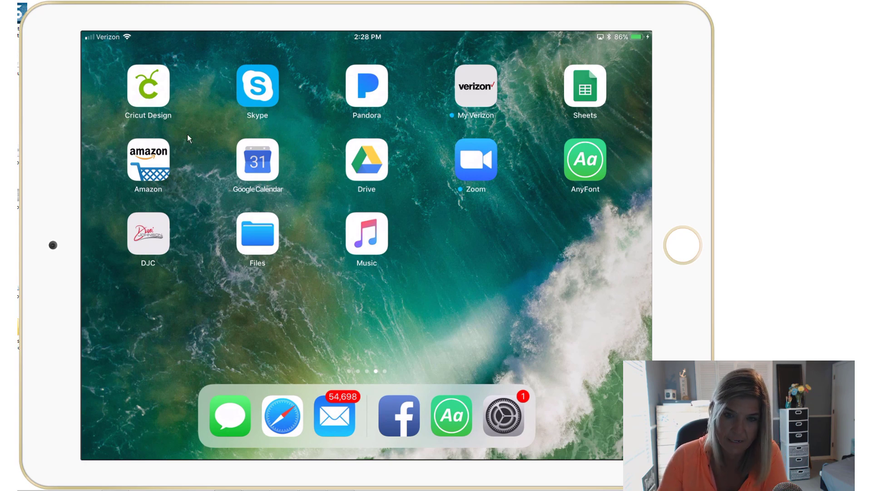
Move the Cricut Design app into the dock and launch it
click(144, 107)
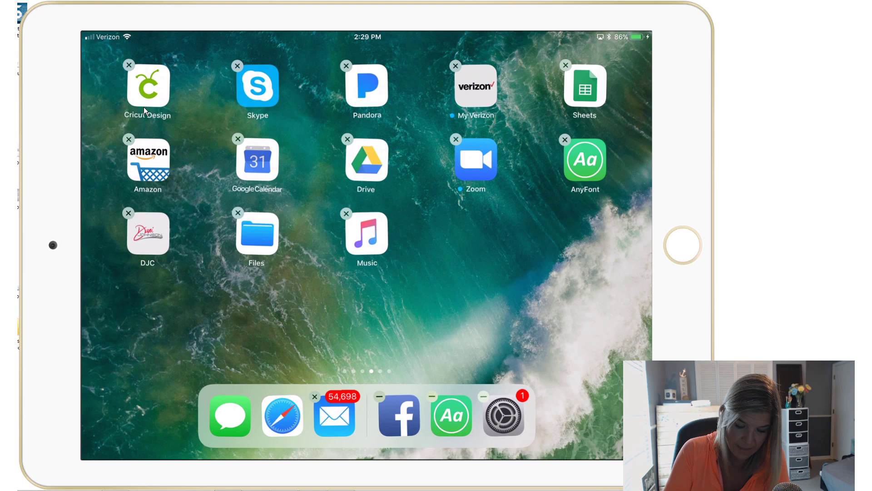
click(144, 107)
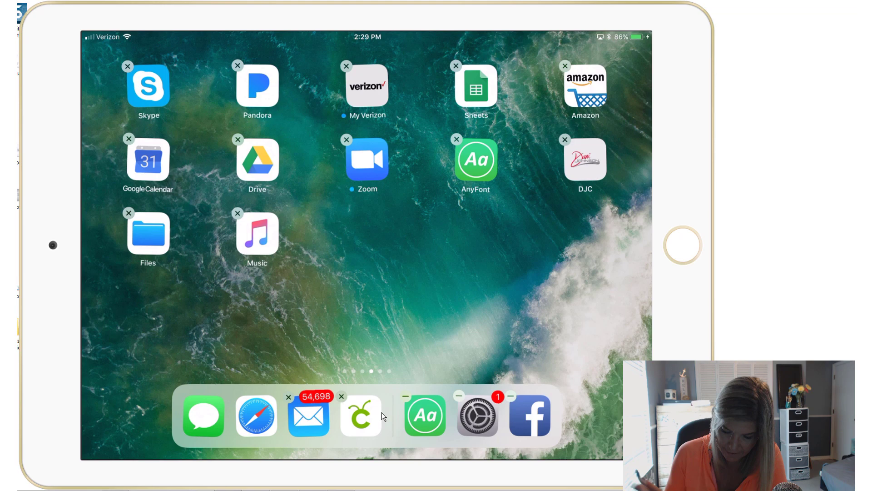
click(368, 415)
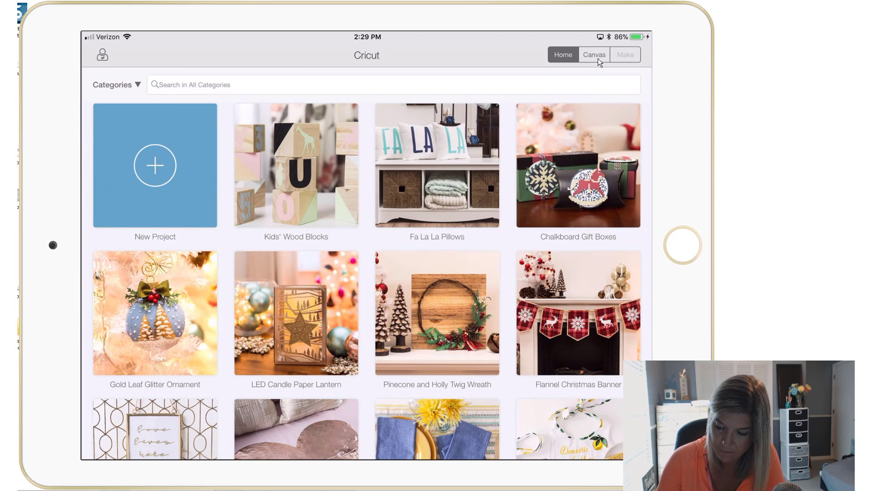
Open the 'Let it snow' design canvas and select its text
click(598, 58)
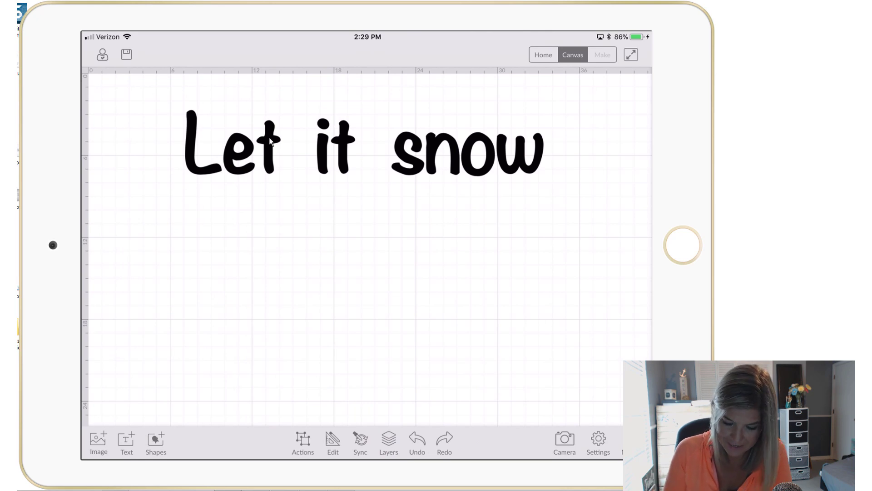
click(271, 139)
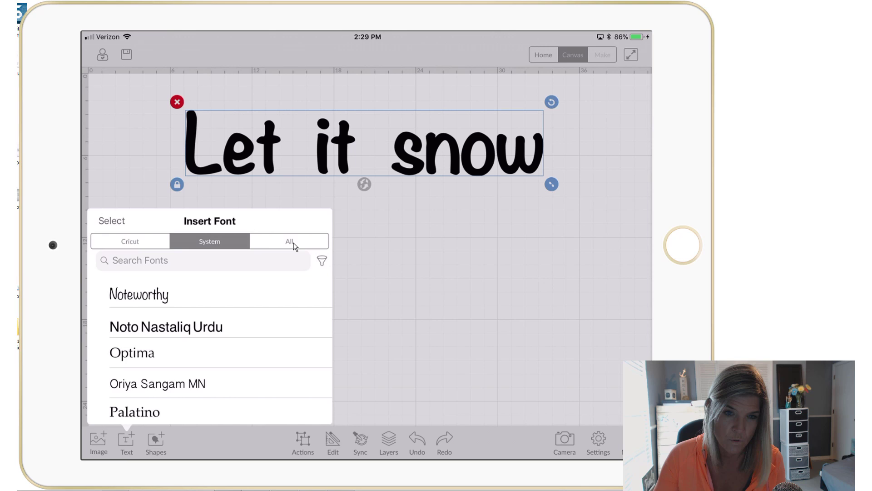
Add a second 'Let it snow' in Autumn in November script
click(144, 263)
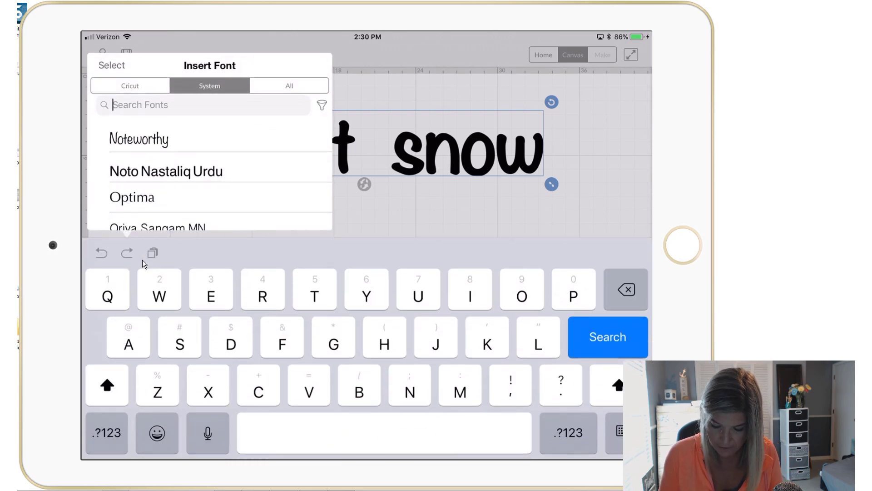
text(A)
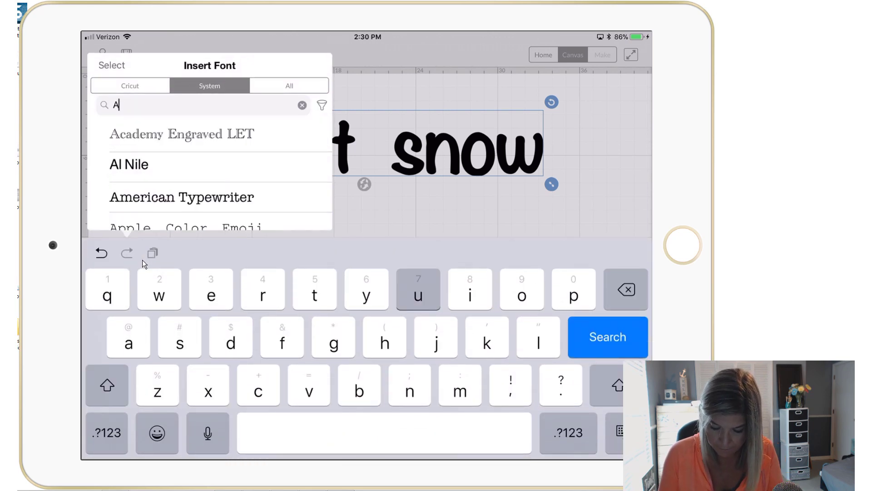
text(utumn)
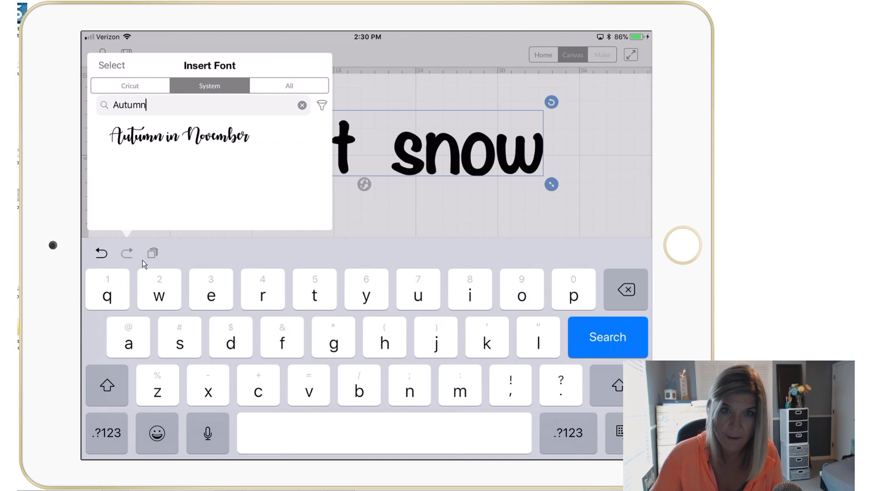
click(168, 145)
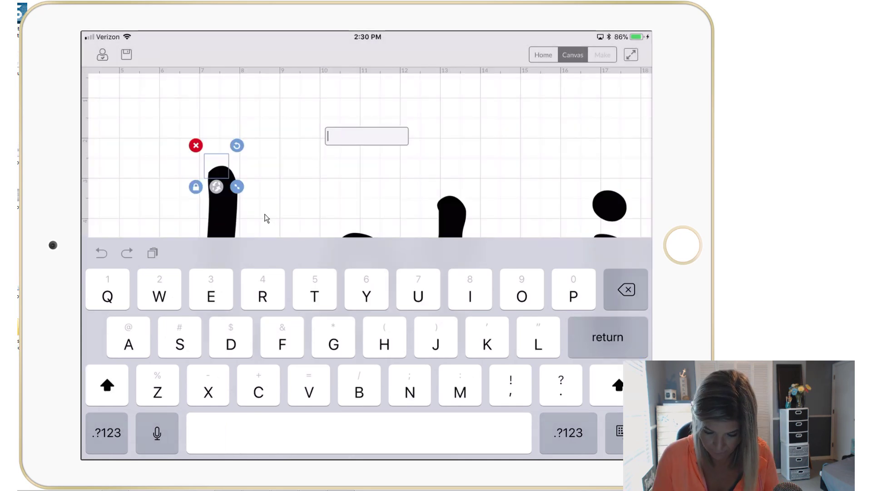
text(Let)
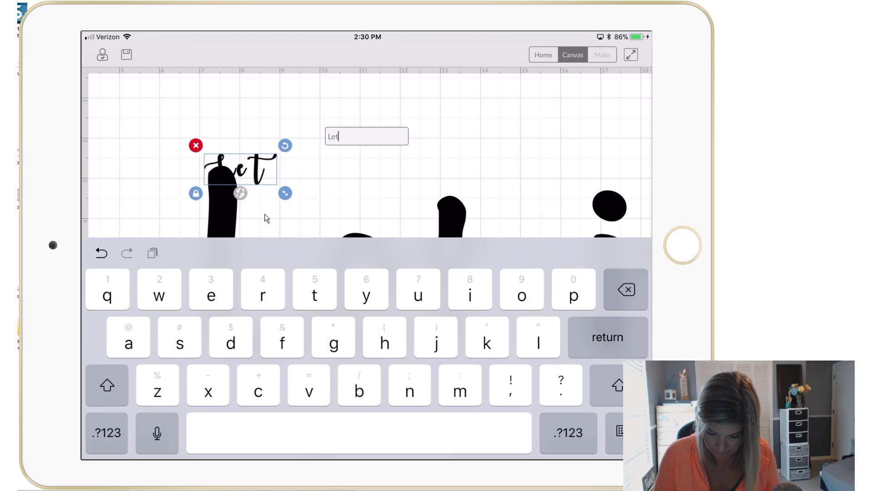
text( i)
text( snow)
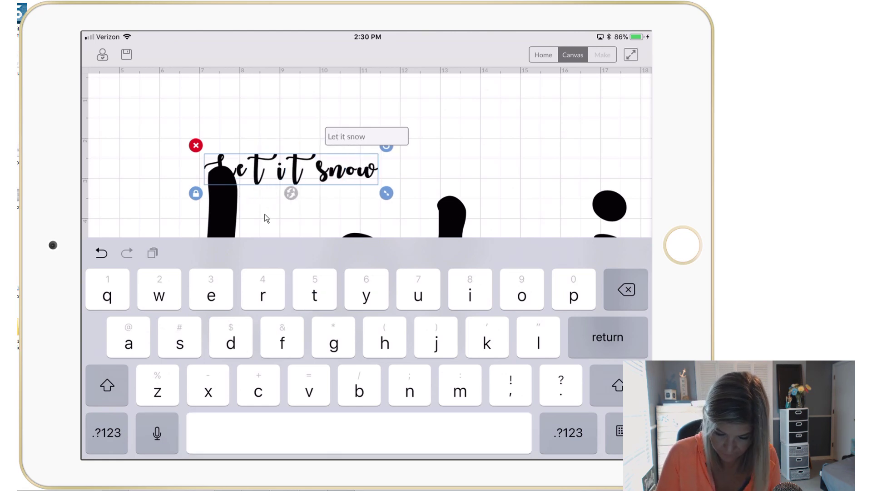
click(266, 218)
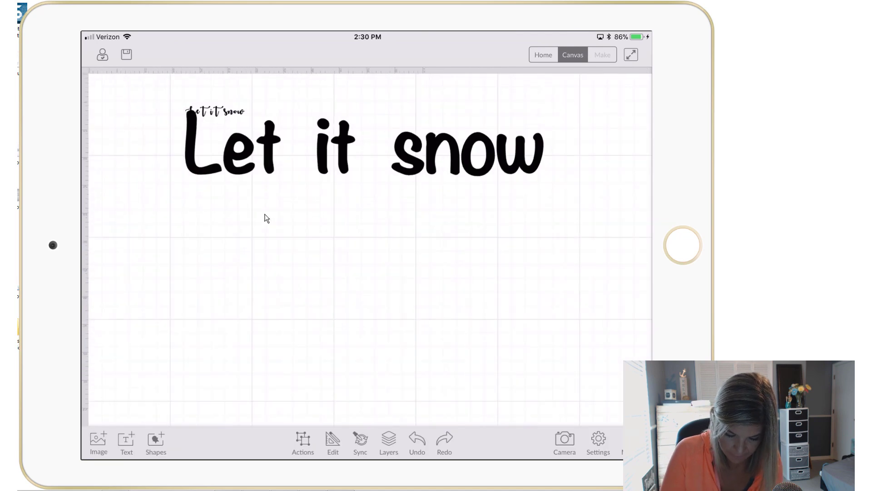